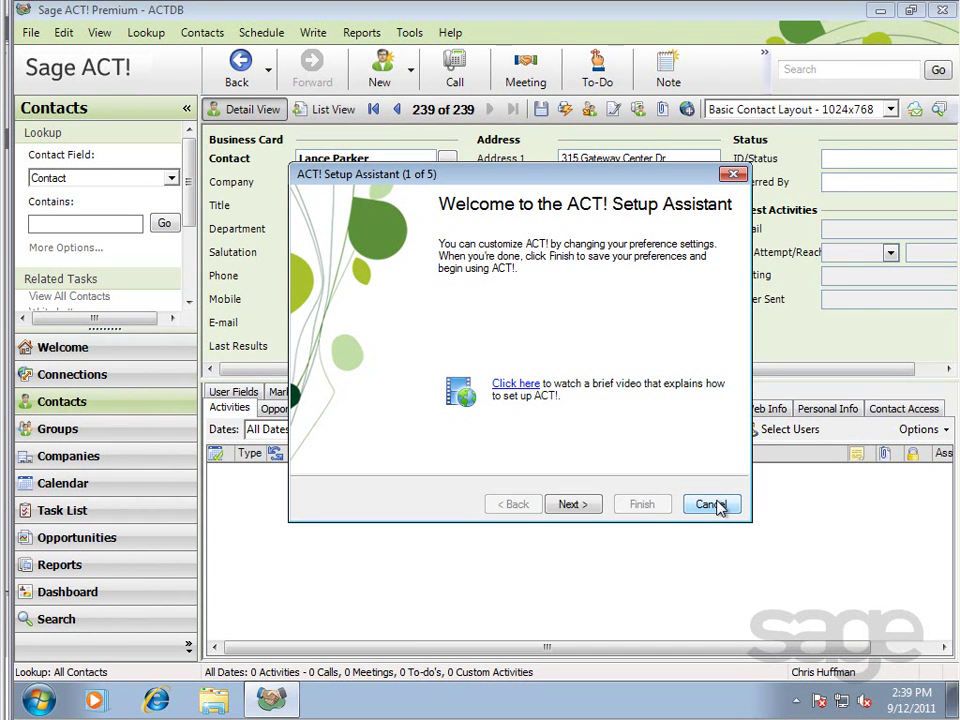
# Step: Cancel the open ACT! Setup Assistant and launch it again from the contact detail view
pyautogui.click(710, 505)
pyautogui.click(447, 36)
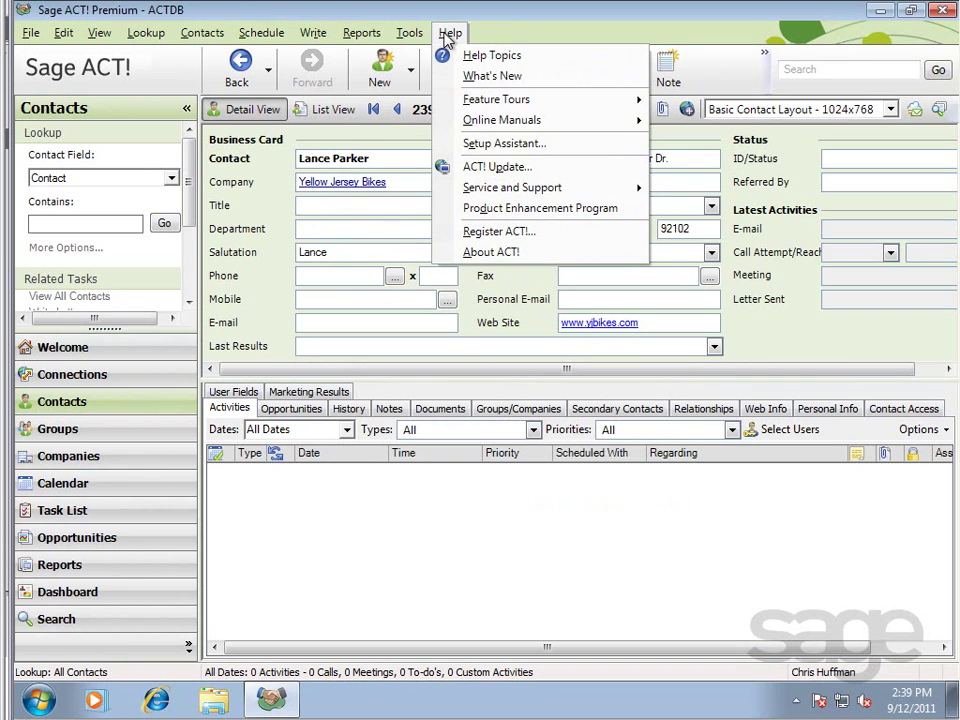
pyautogui.click(448, 146)
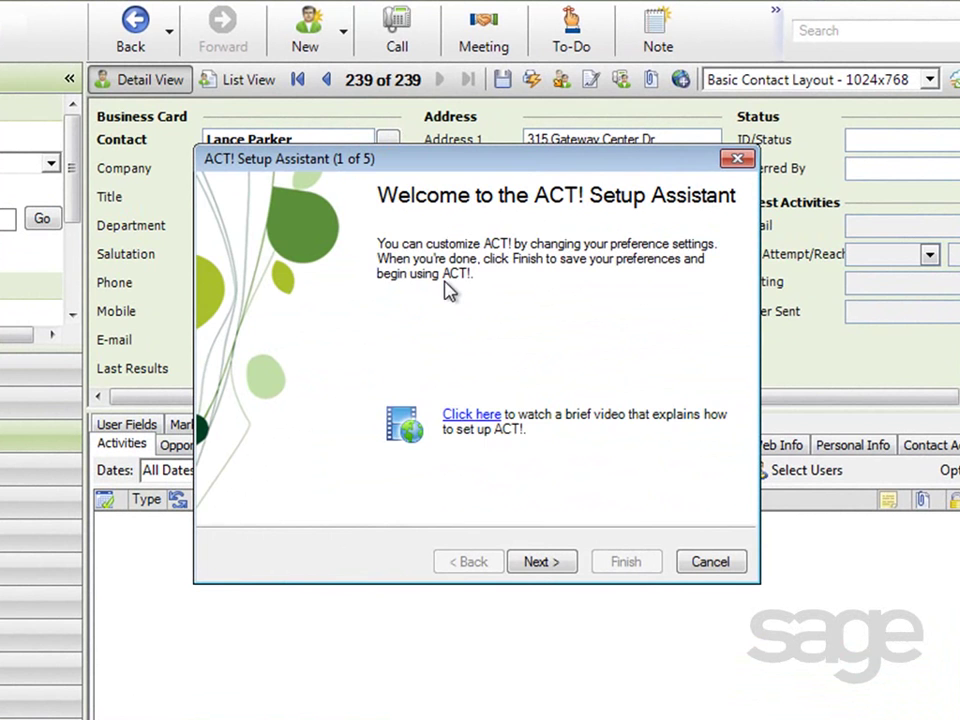
# Step: Pass the welcome and database pages without creating or converting a database, and select Microsoft Outlook as the e-mail system
pyautogui.click(536, 564)
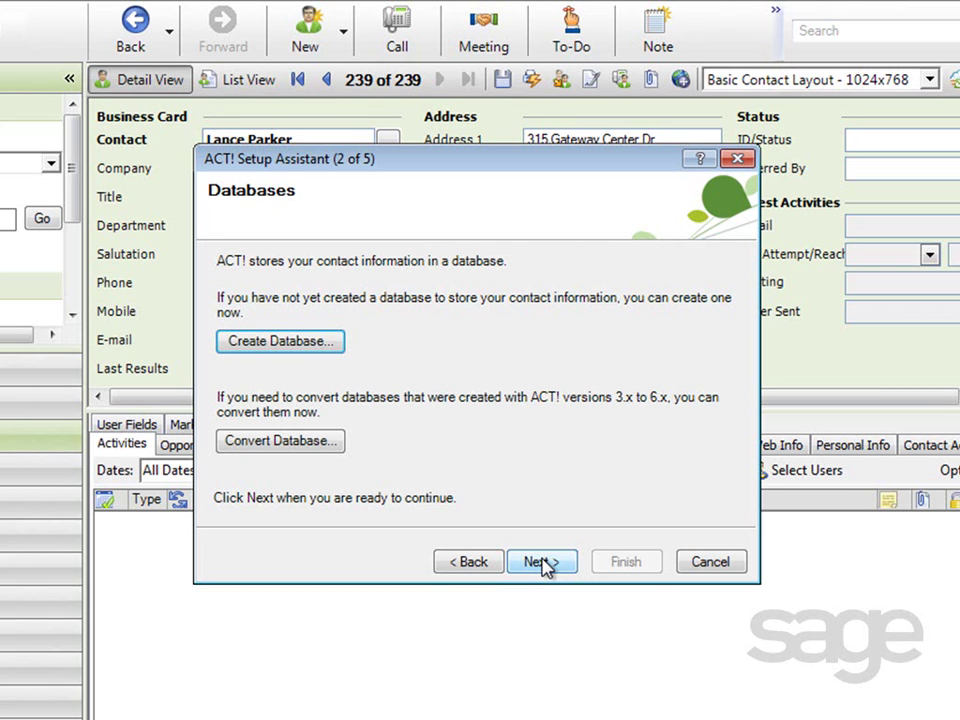
pyautogui.click(540, 562)
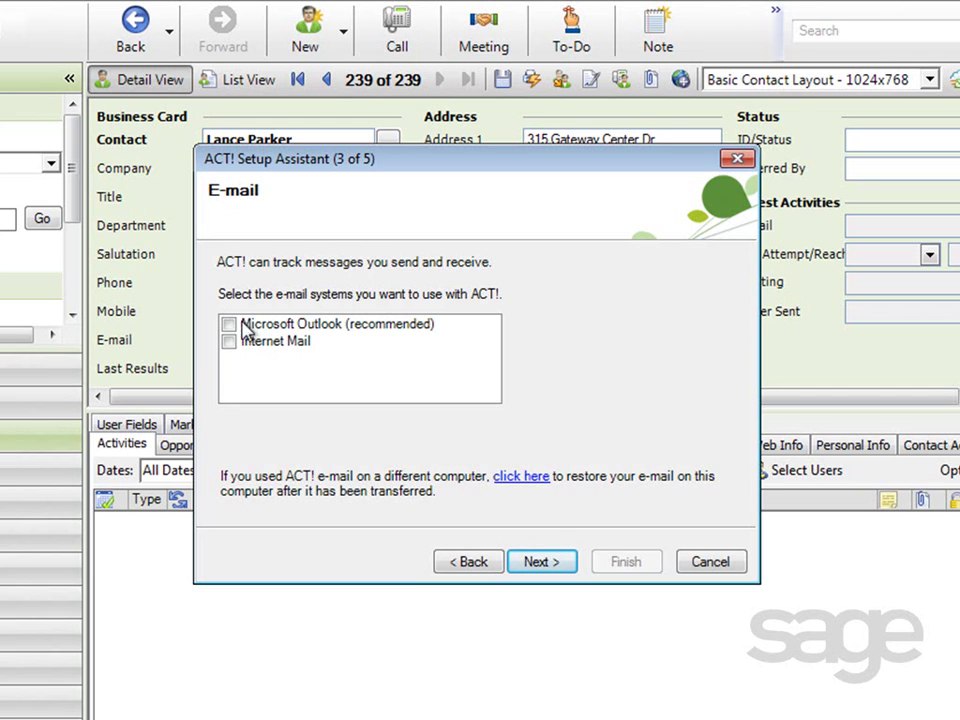
pyautogui.click(230, 327)
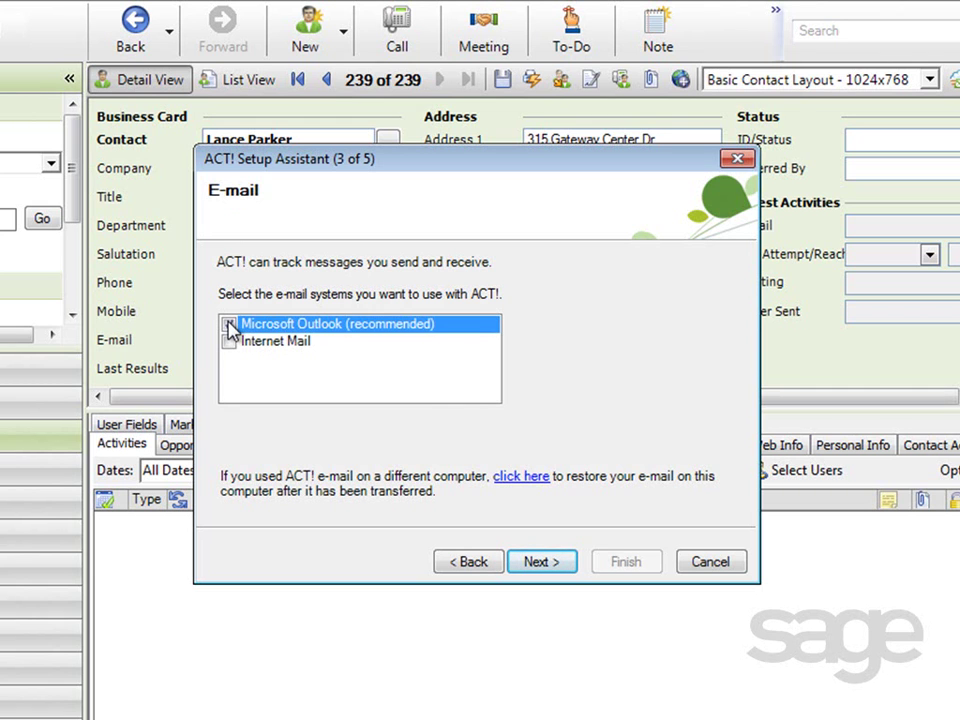
pyautogui.click(548, 566)
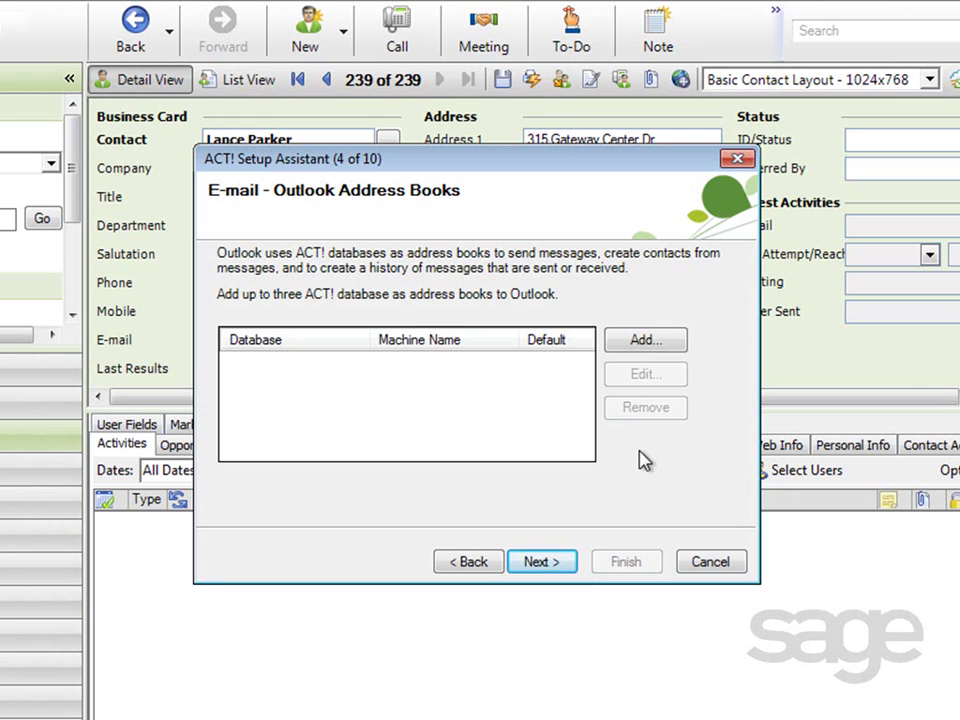
# Step: Add the ACTDB.pad database as an Outlook address book with the prefilled user name and a blank password, and continue
pyautogui.click(643, 343)
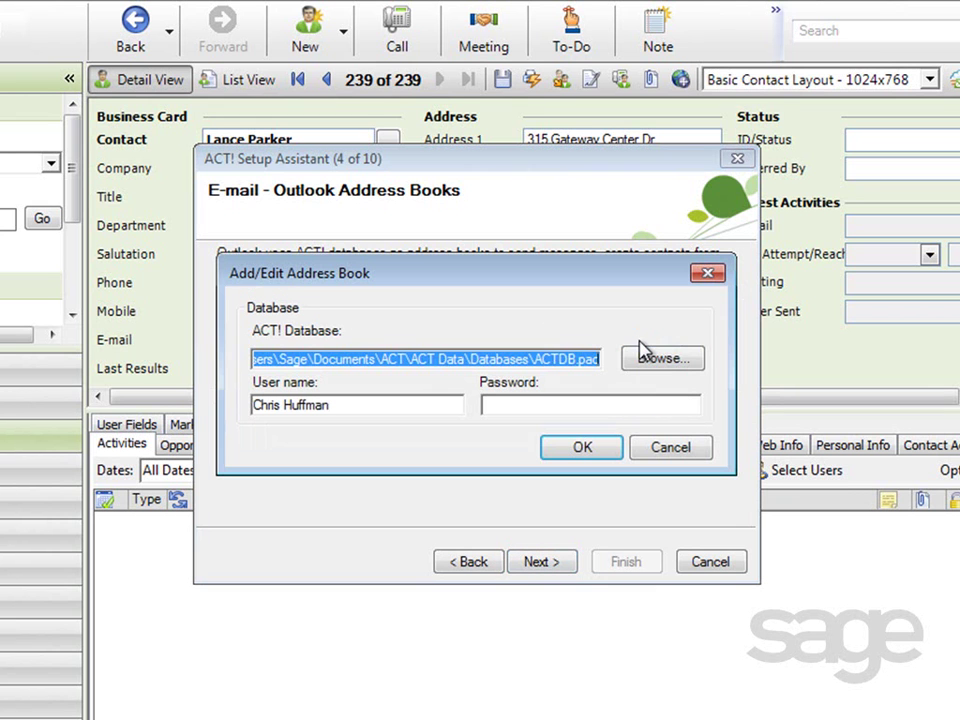
pyautogui.click(655, 367)
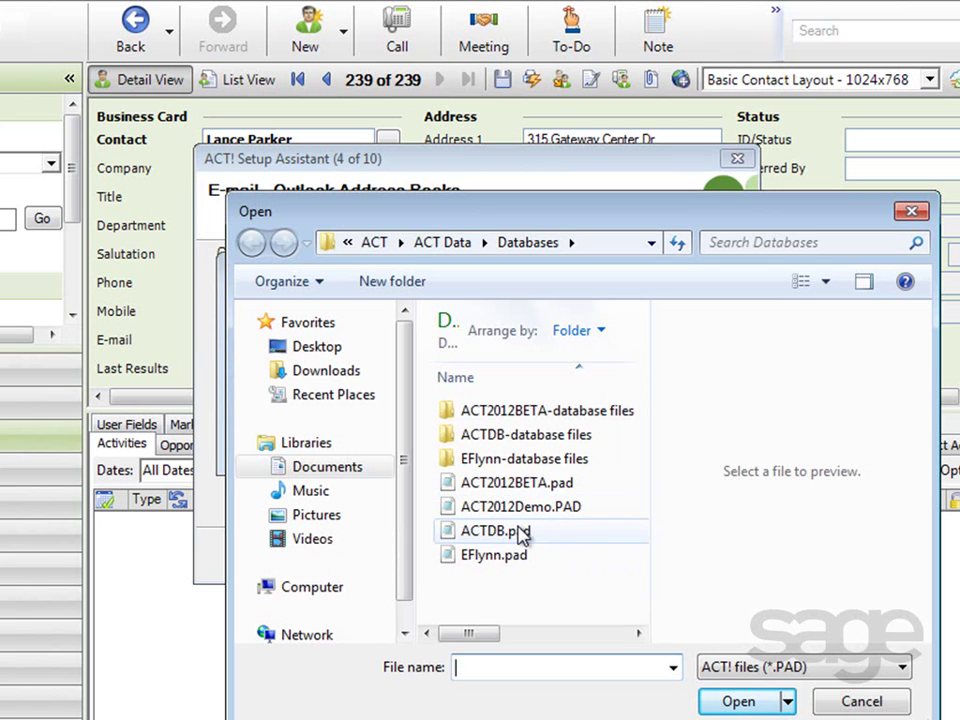
pyautogui.click(521, 534)
pyautogui.click(731, 702)
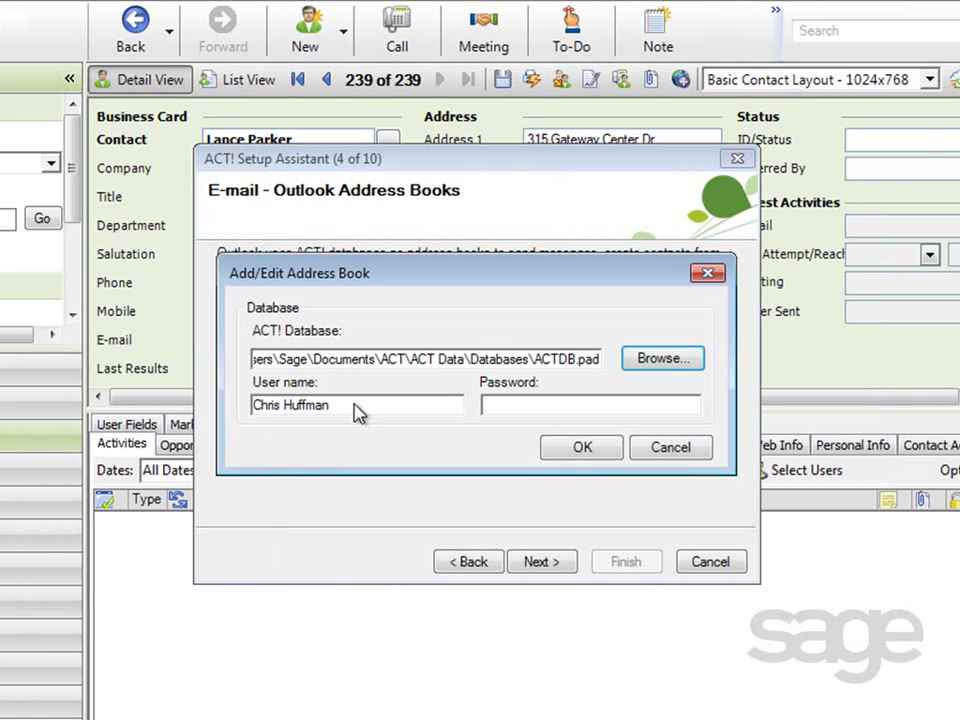
pyautogui.click(587, 452)
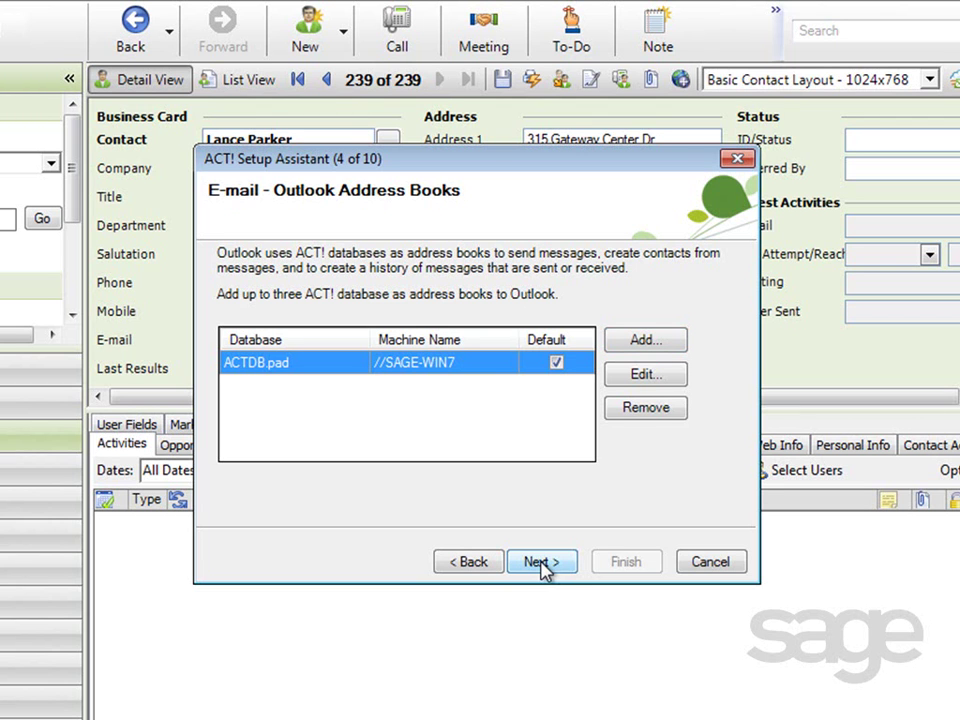
pyautogui.click(541, 563)
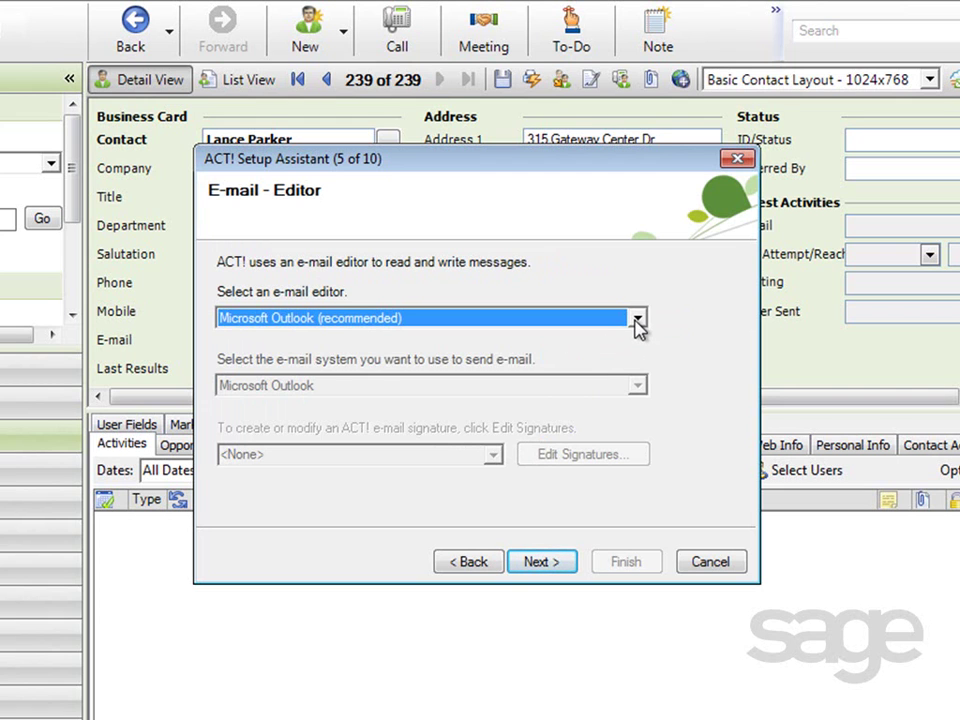
# Step: Choose Microsoft Outlook (recommended) as the e-mail editor and continue to the history settings
pyautogui.click(637, 320)
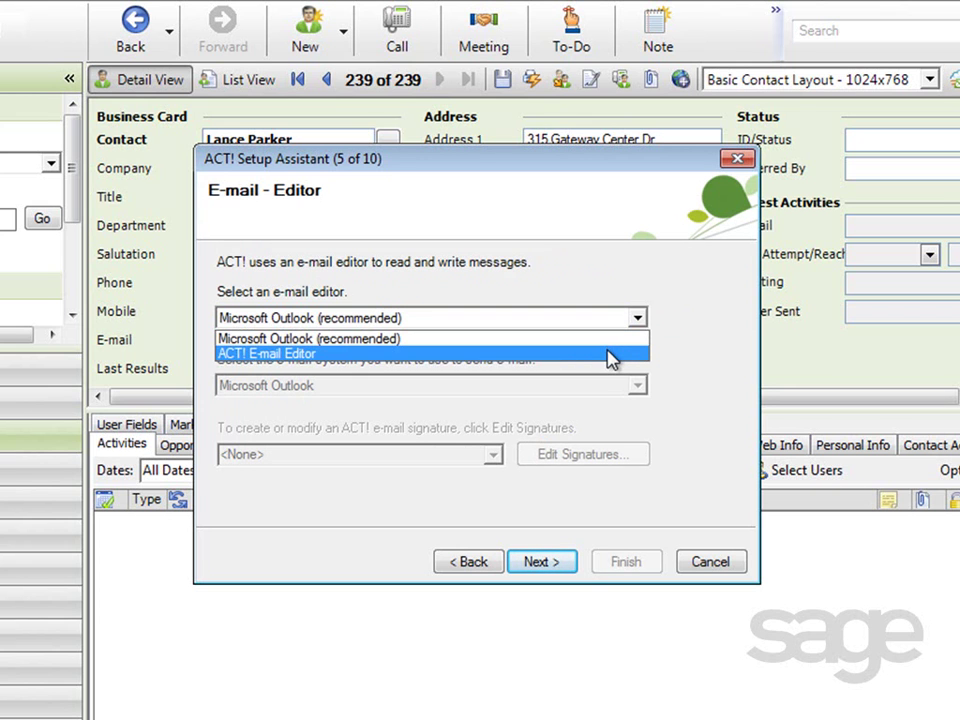
pyautogui.click(607, 340)
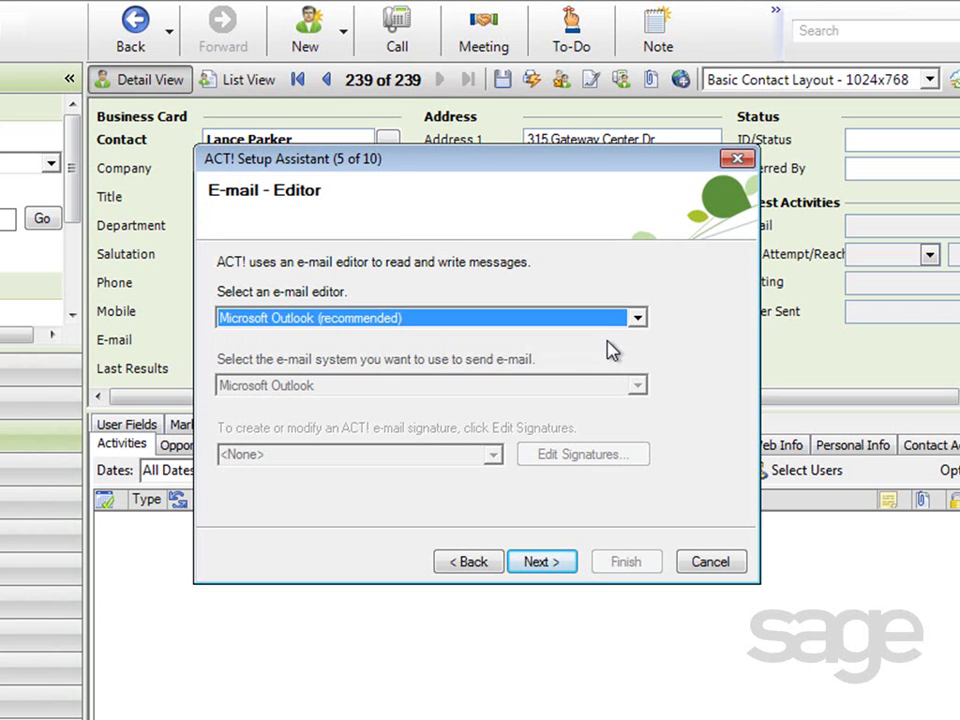
pyautogui.click(555, 564)
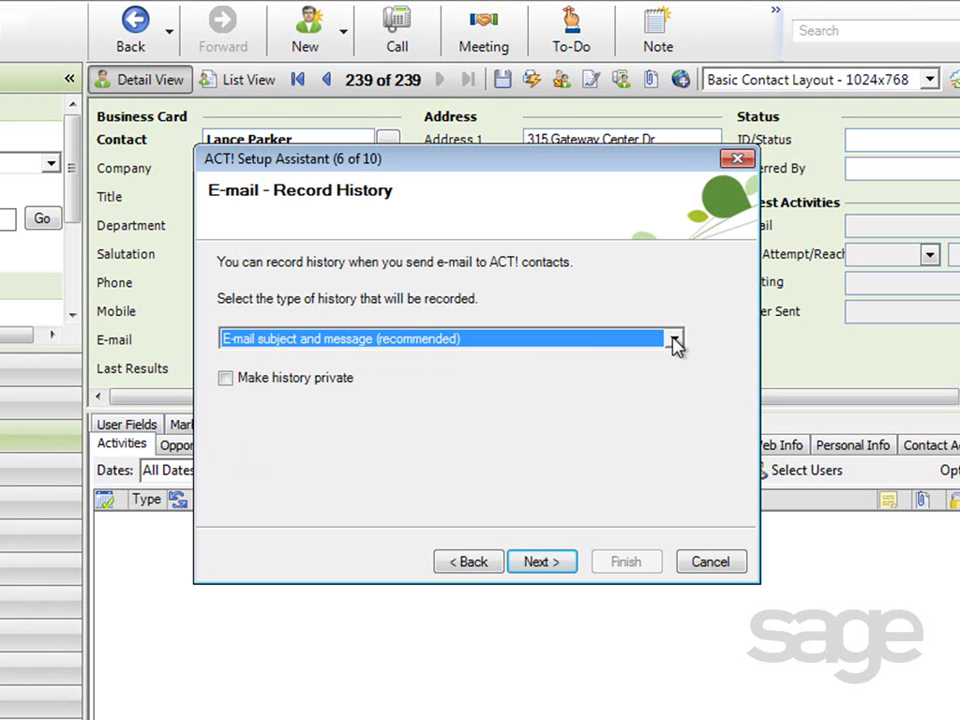
# Step: Set the history recorded for sent e-mail to "E-mail subject and message (recommended)" and continue
pyautogui.click(676, 341)
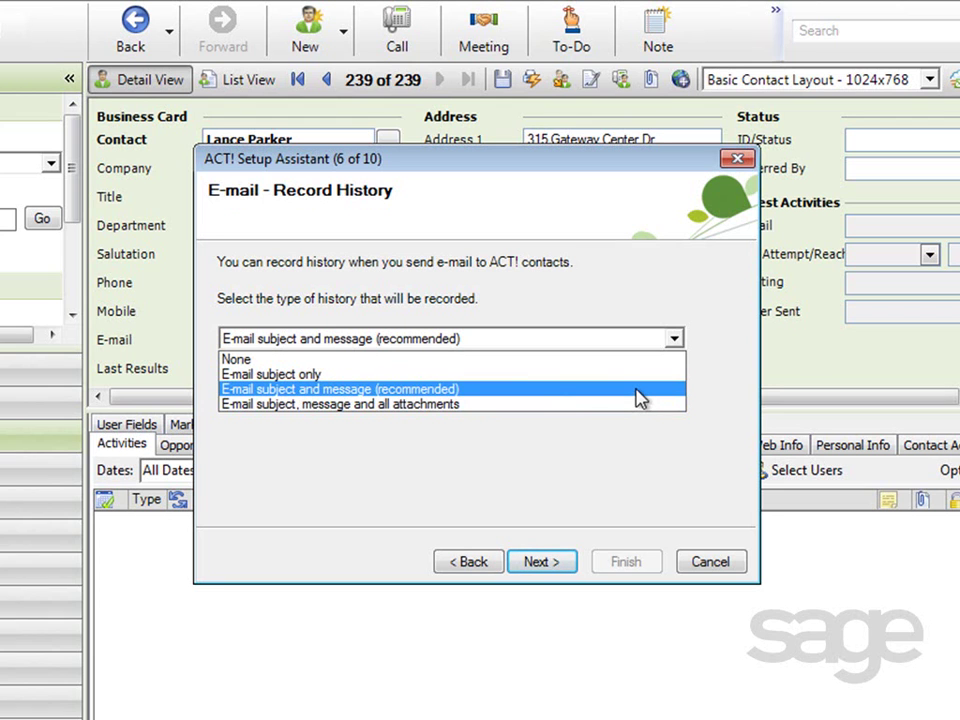
pyautogui.click(640, 389)
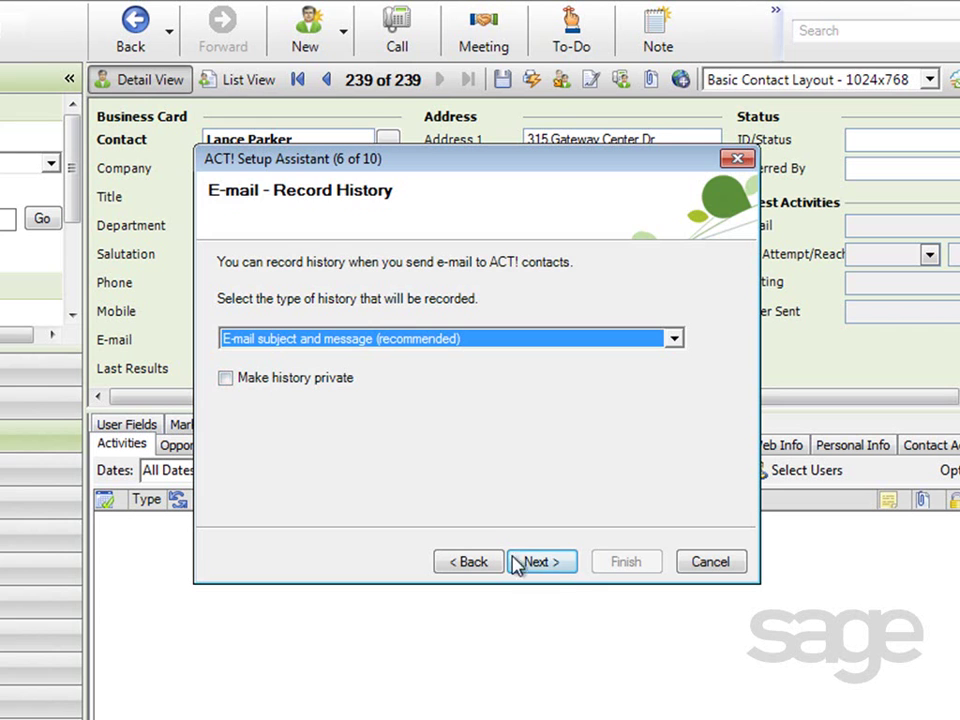
pyautogui.click(551, 566)
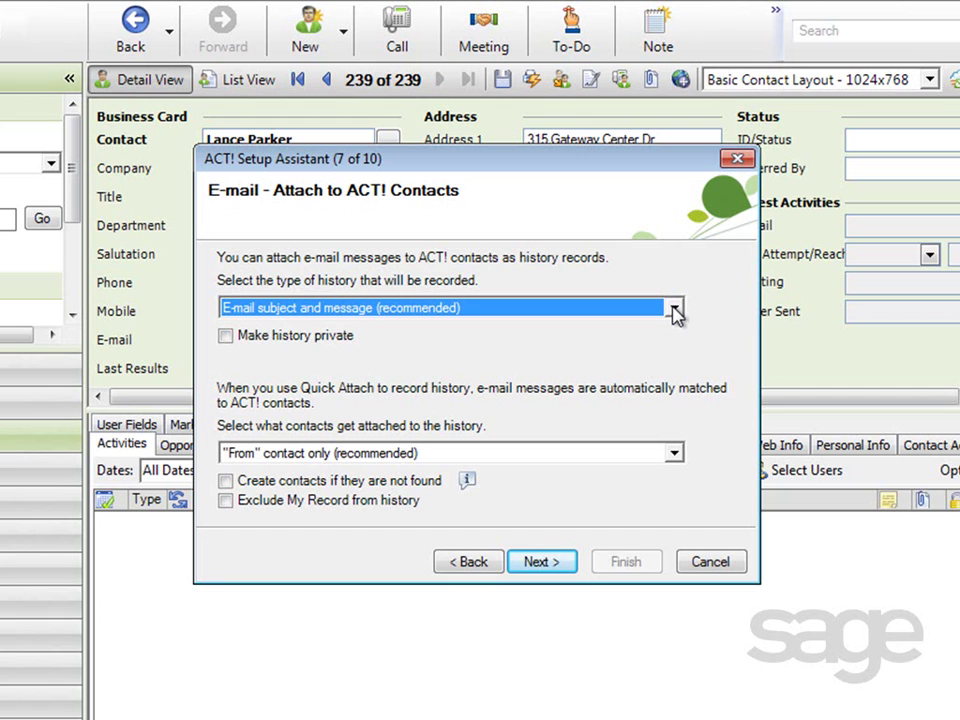
# Step: Record attached e-mails as "E-mail subject and message", attach history to the "From" contact only, leave creation of missing contacts off, and continue
pyautogui.click(675, 310)
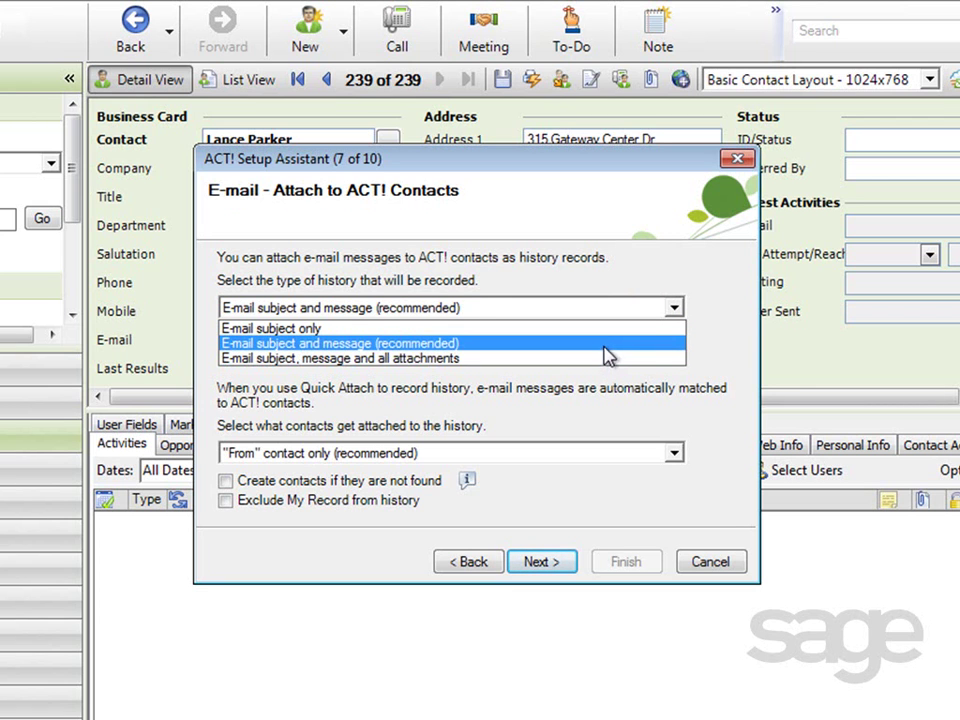
pyautogui.click(605, 344)
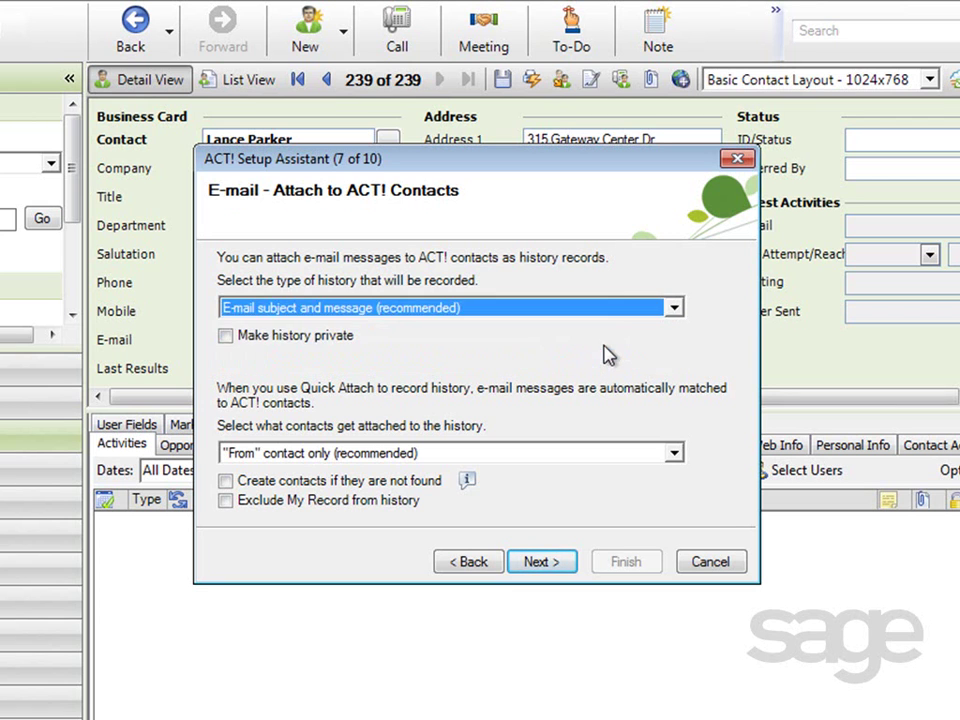
pyautogui.click(675, 455)
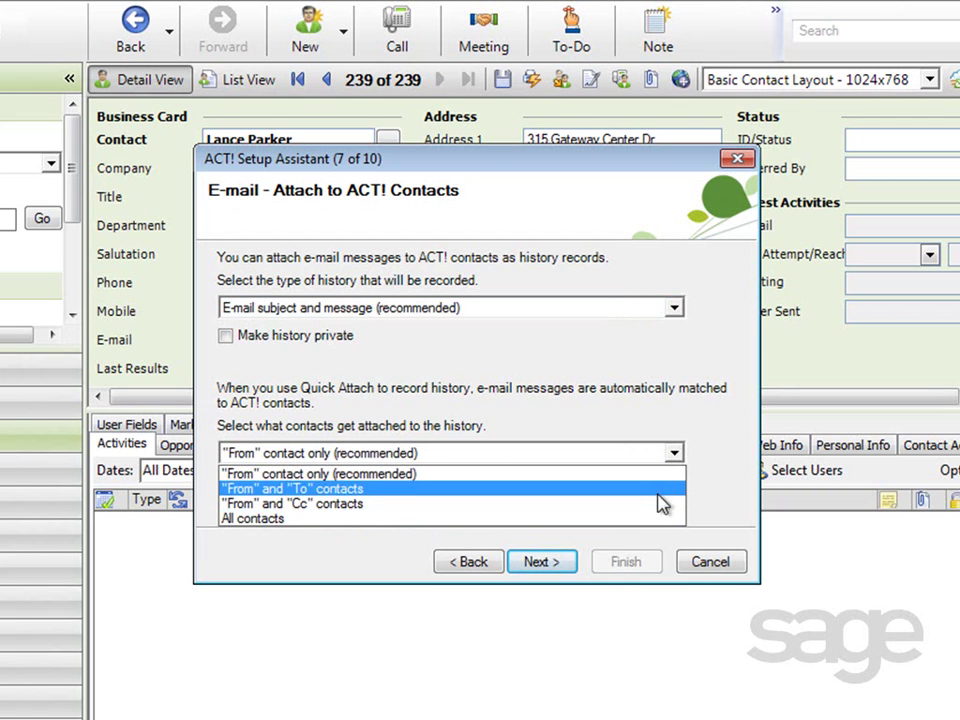
pyautogui.click(660, 475)
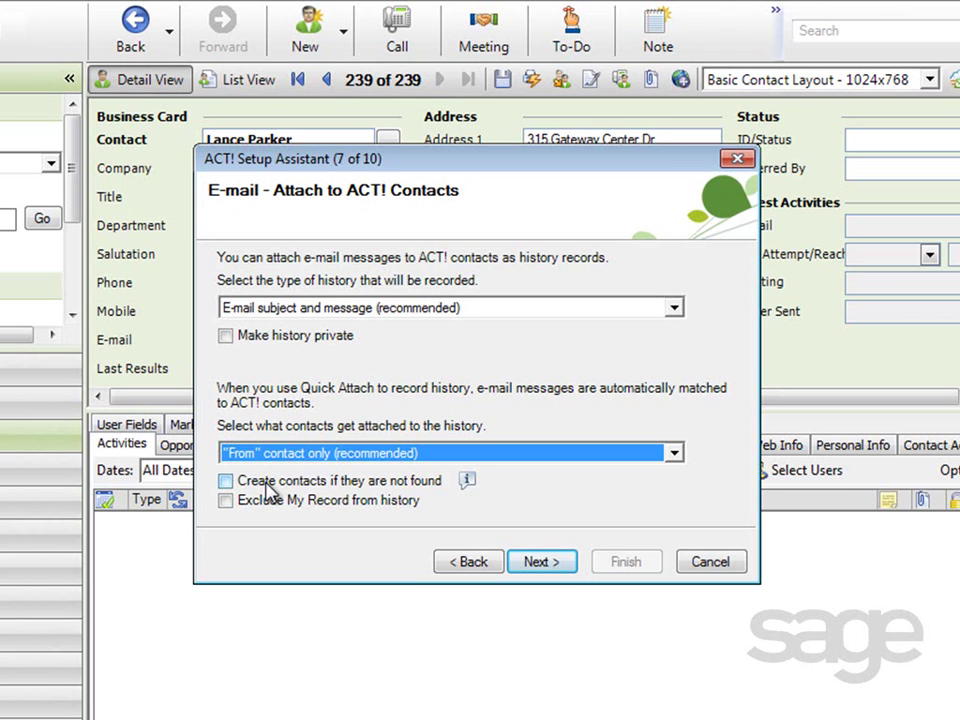
pyautogui.click(230, 482)
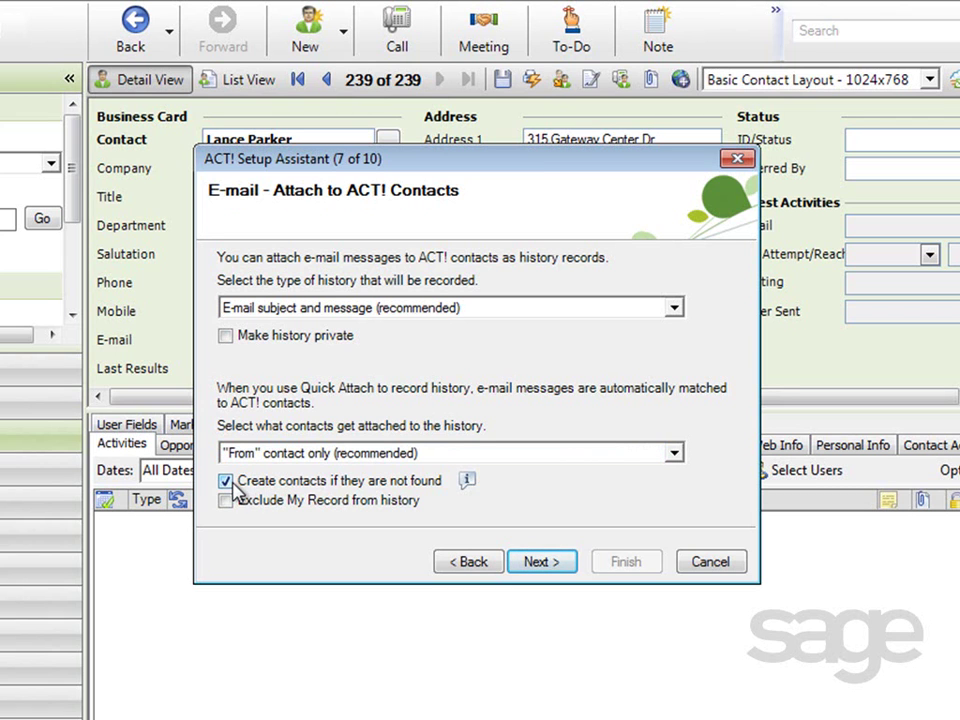
pyautogui.click(231, 485)
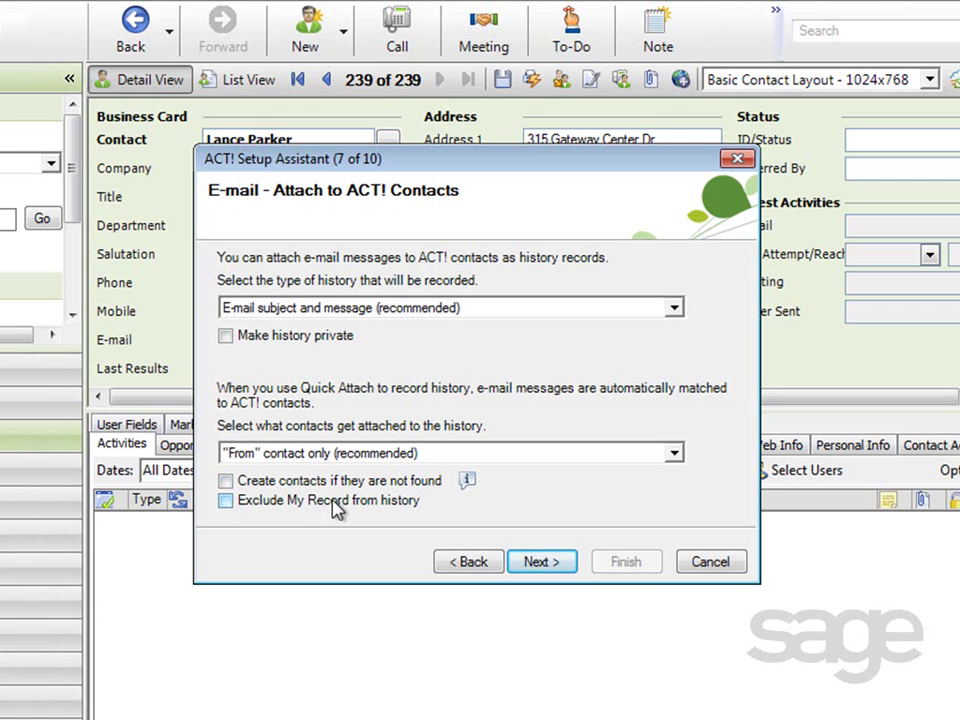
pyautogui.click(541, 563)
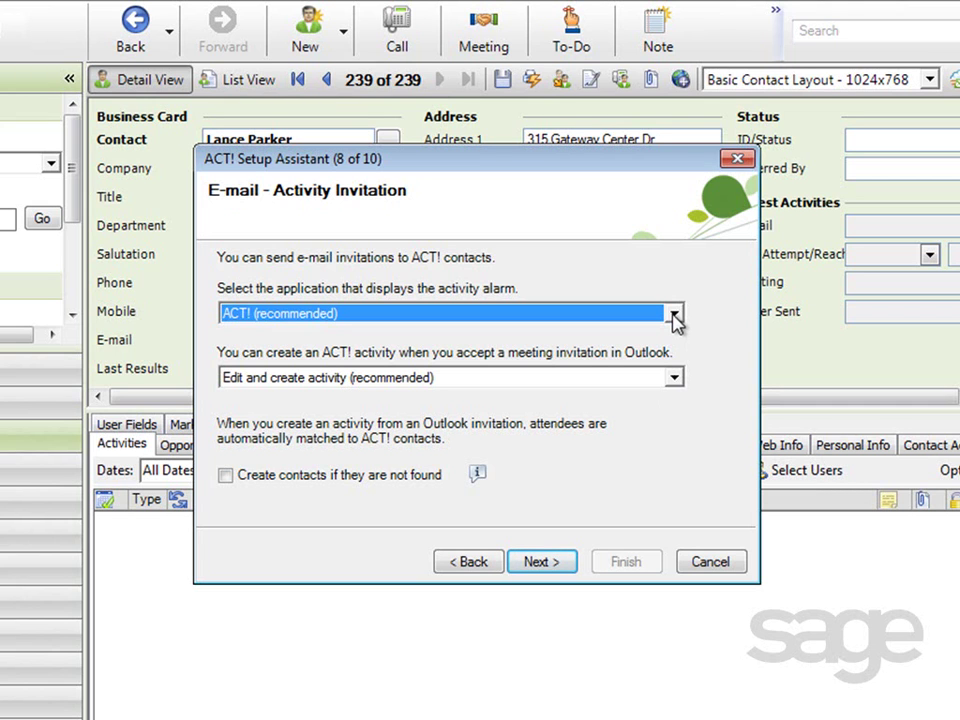
# Step: Set activity alarms to display in ACT! and accepted Outlook meeting invitations to "Edit and create activity (recommended)", and continue
pyautogui.click(675, 316)
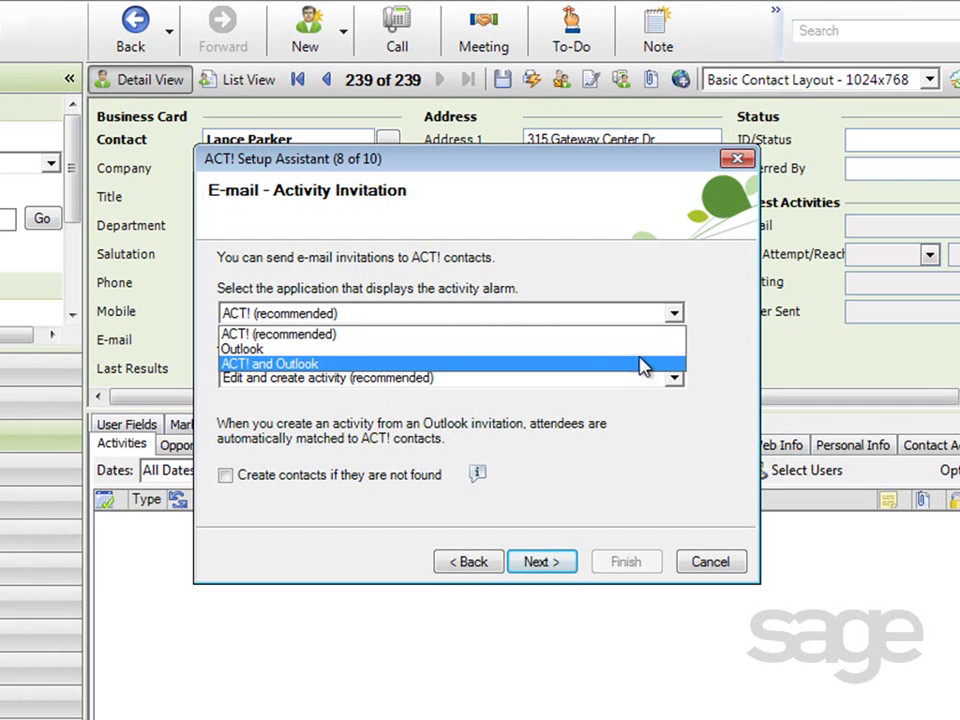
pyautogui.click(642, 336)
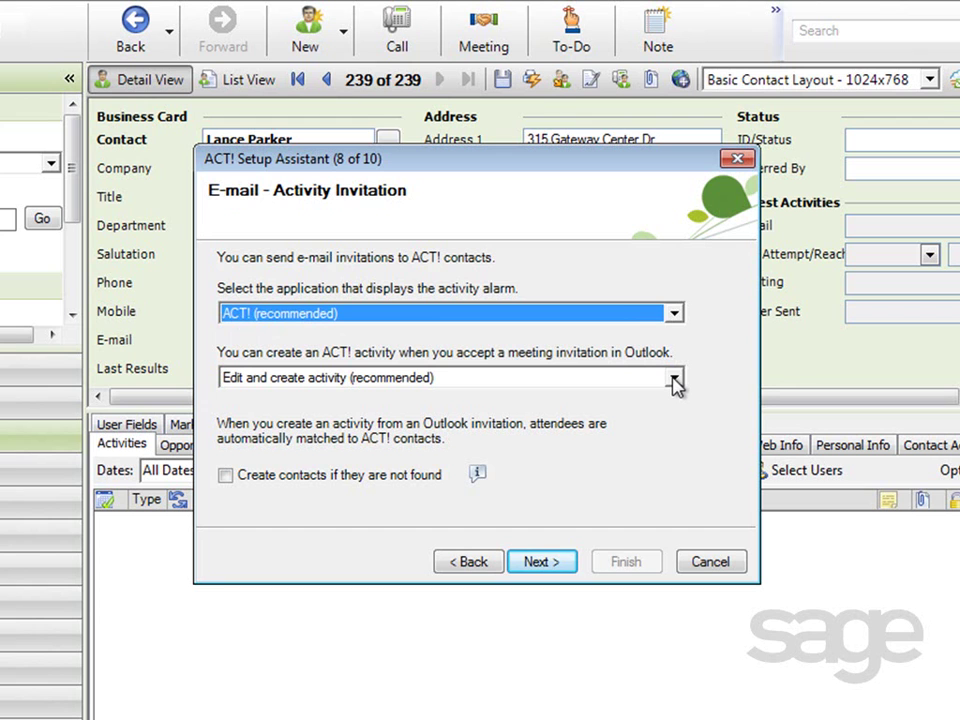
pyautogui.click(675, 380)
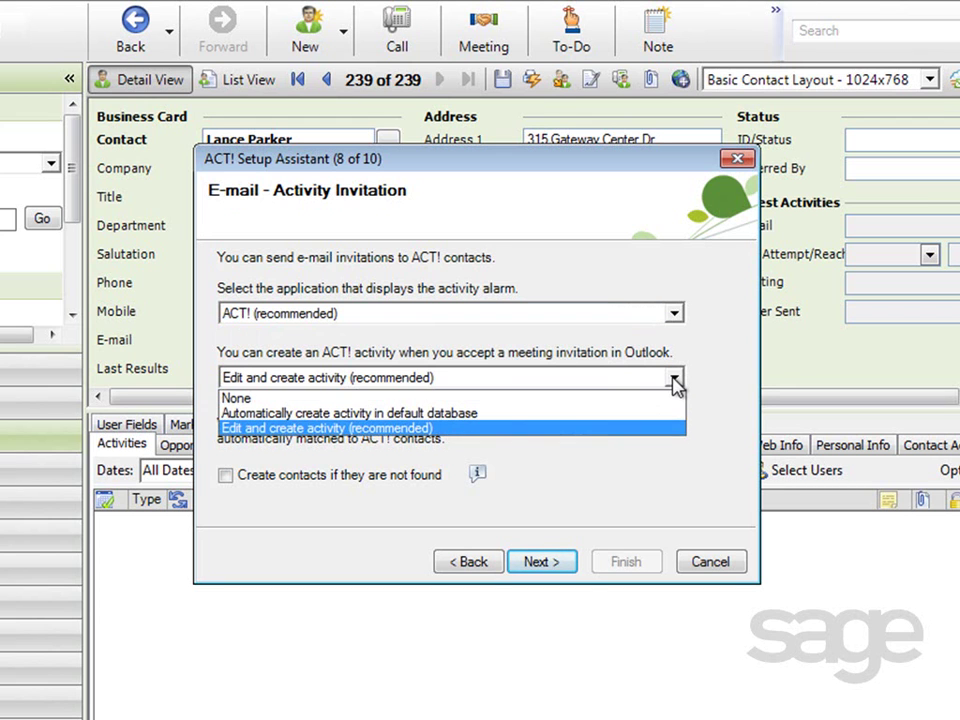
pyautogui.click(652, 428)
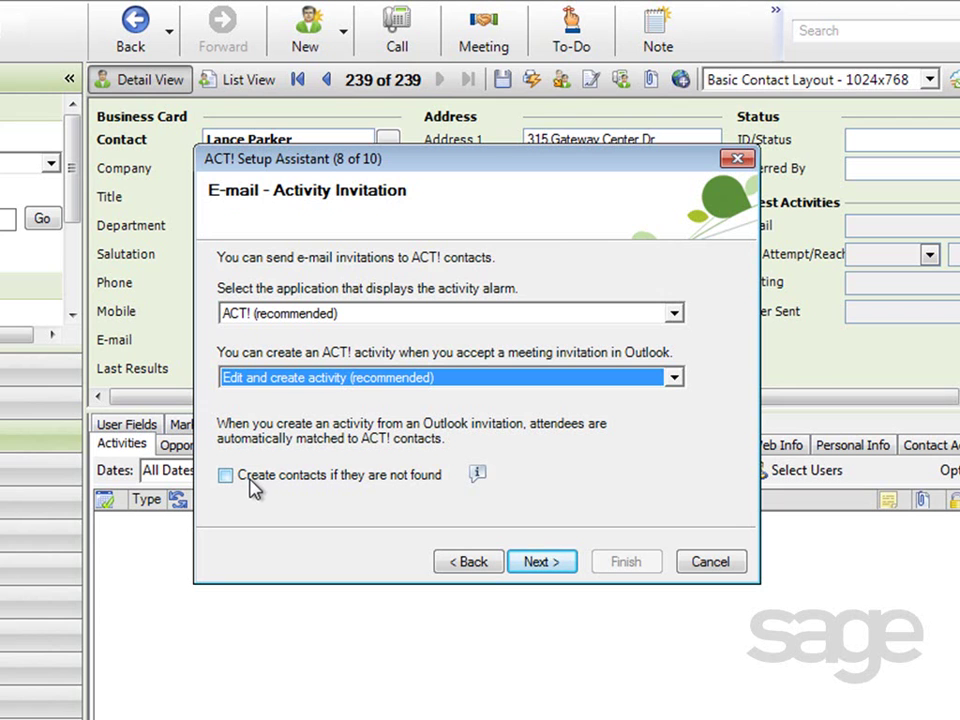
pyautogui.click(545, 566)
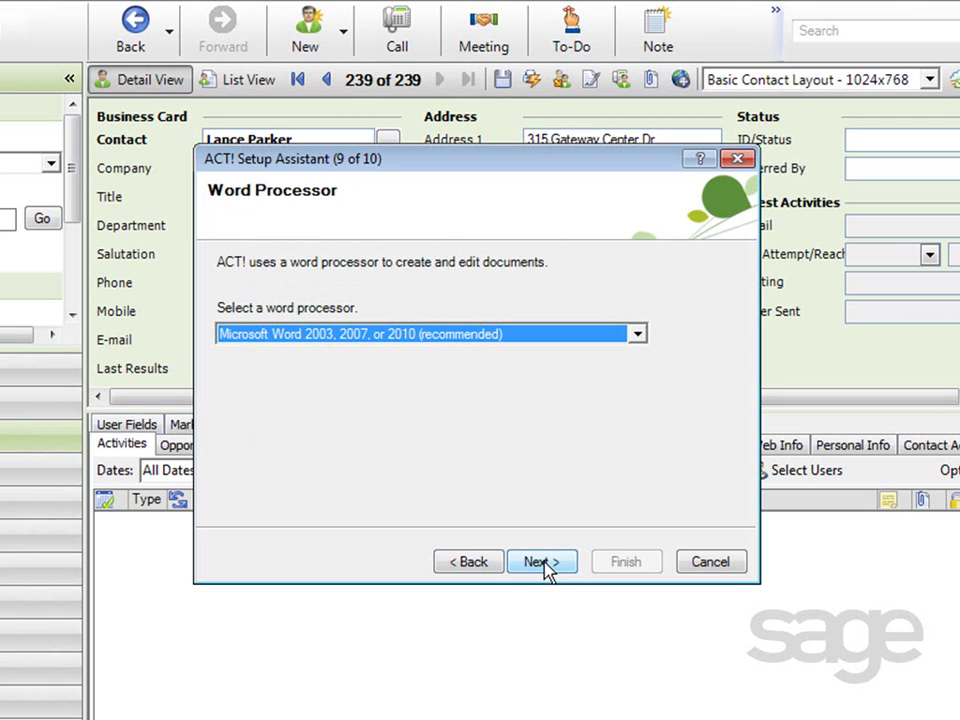
# Step: Choose Microsoft Word 2003, 2007, or 2010 (recommended) as the word processor and finish the Setup Assistant
pyautogui.click(638, 334)
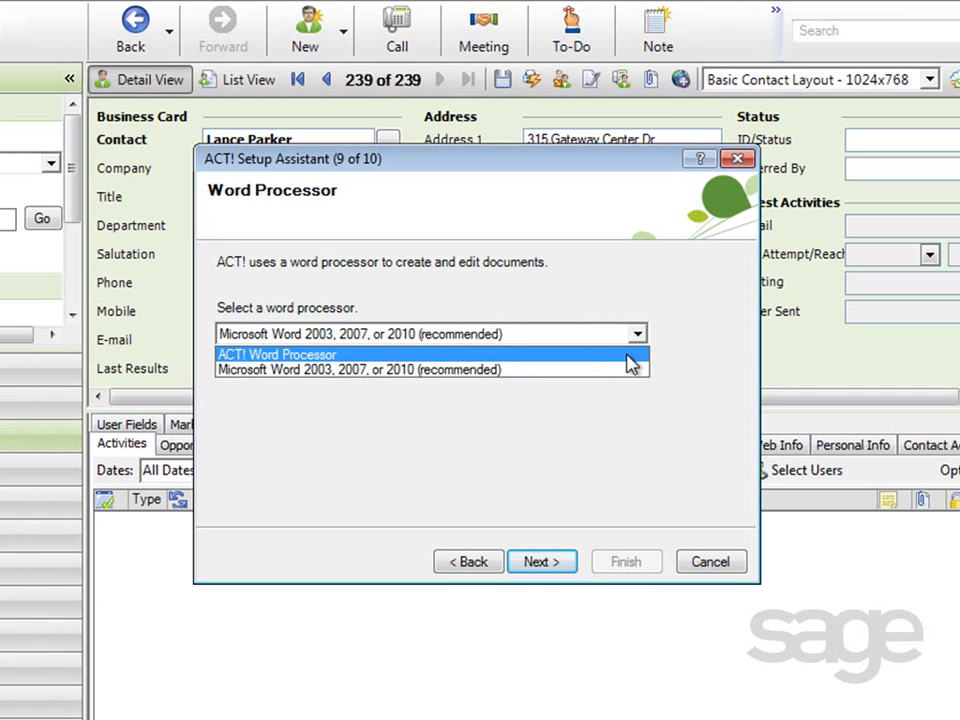
pyautogui.click(622, 369)
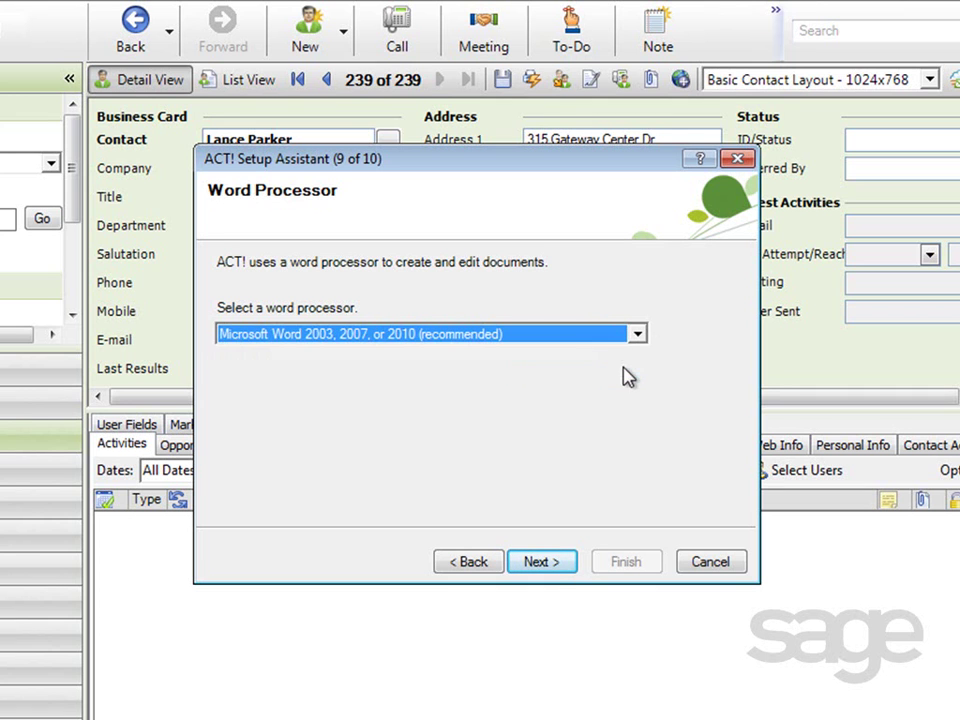
pyautogui.click(549, 561)
pyautogui.click(626, 562)
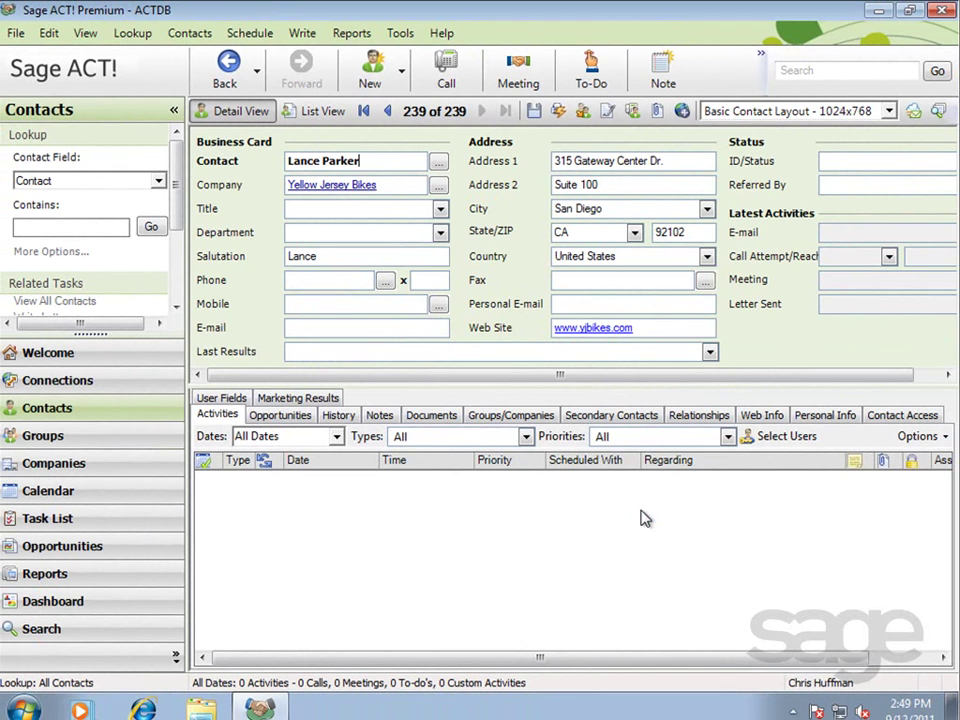
# Step: Review the e-mail, Outlook sync and communication settings in the program preferences, and close them without changes
pyautogui.click(443, 34)
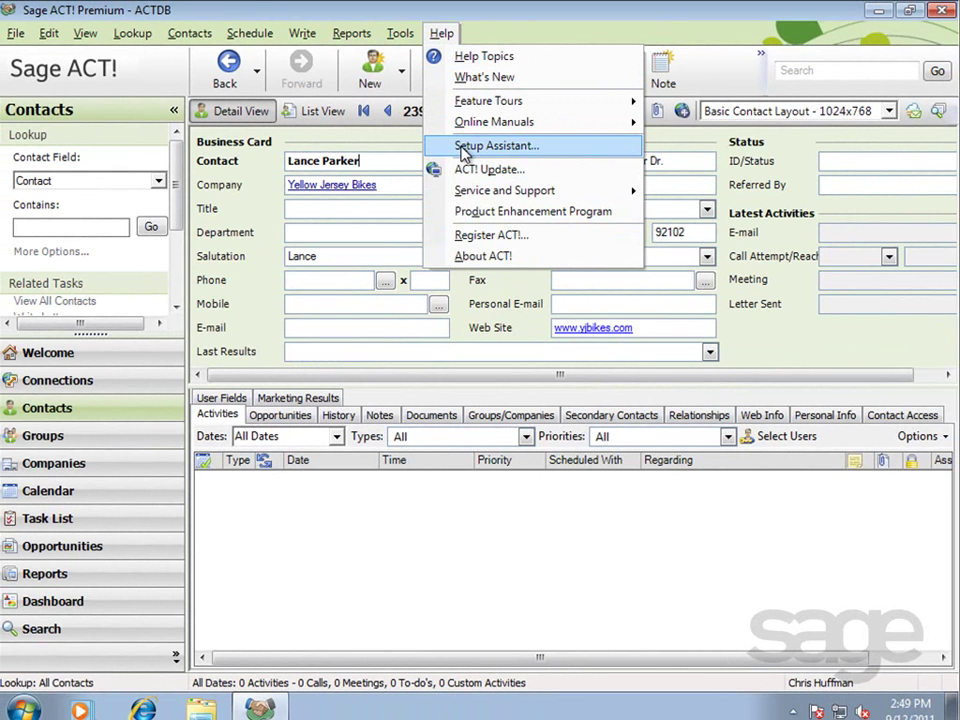
pyautogui.moveTo(401, 35)
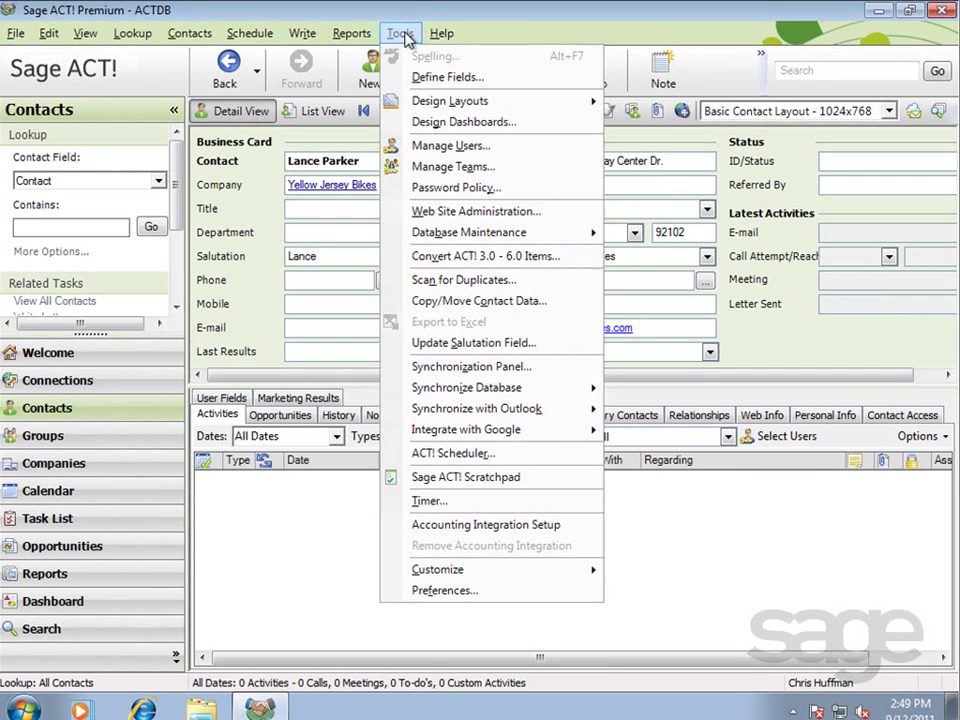
pyautogui.click(414, 591)
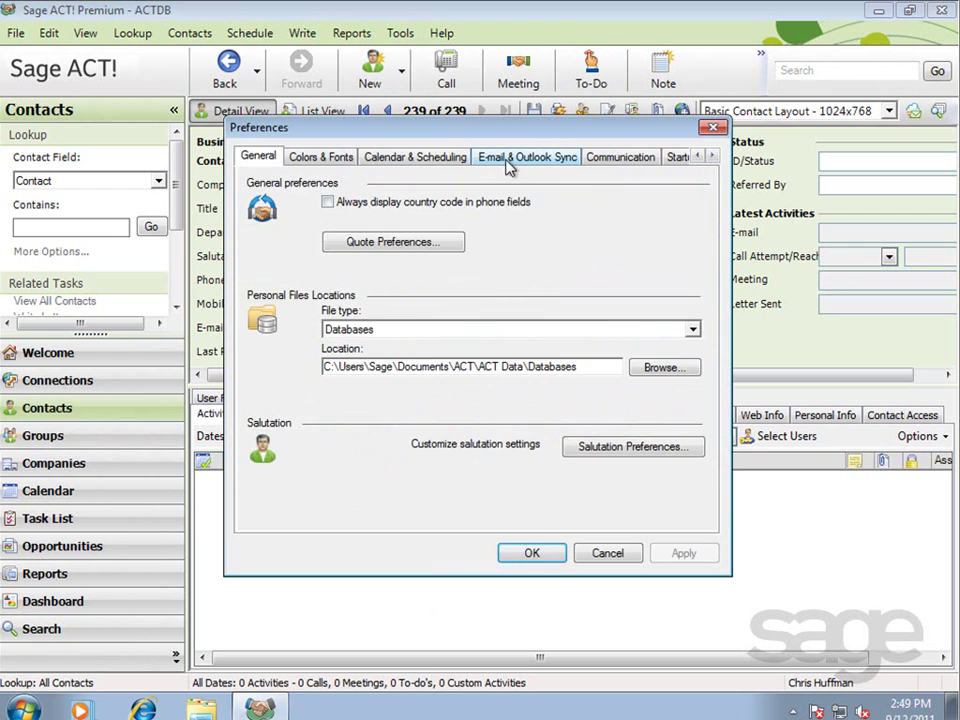
pyautogui.click(510, 160)
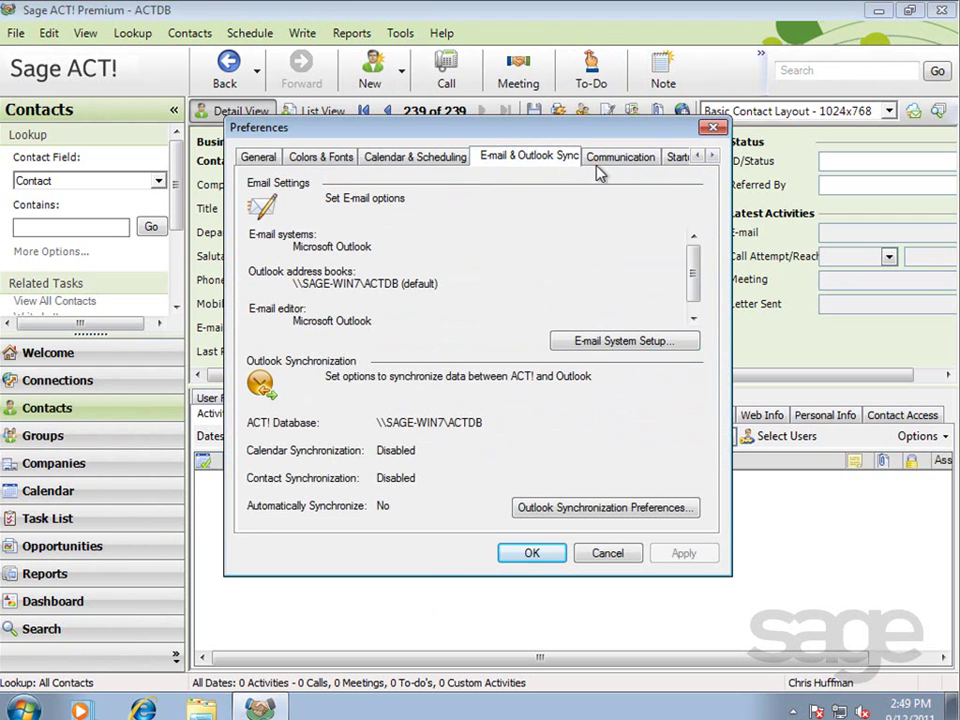
pyautogui.click(638, 160)
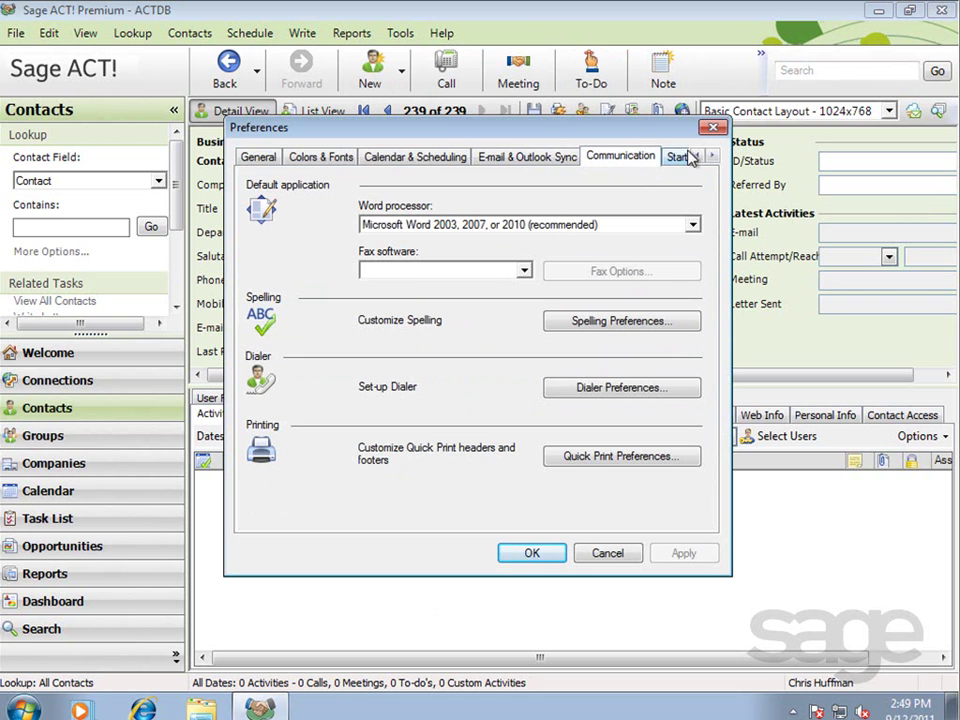
pyautogui.click(714, 128)
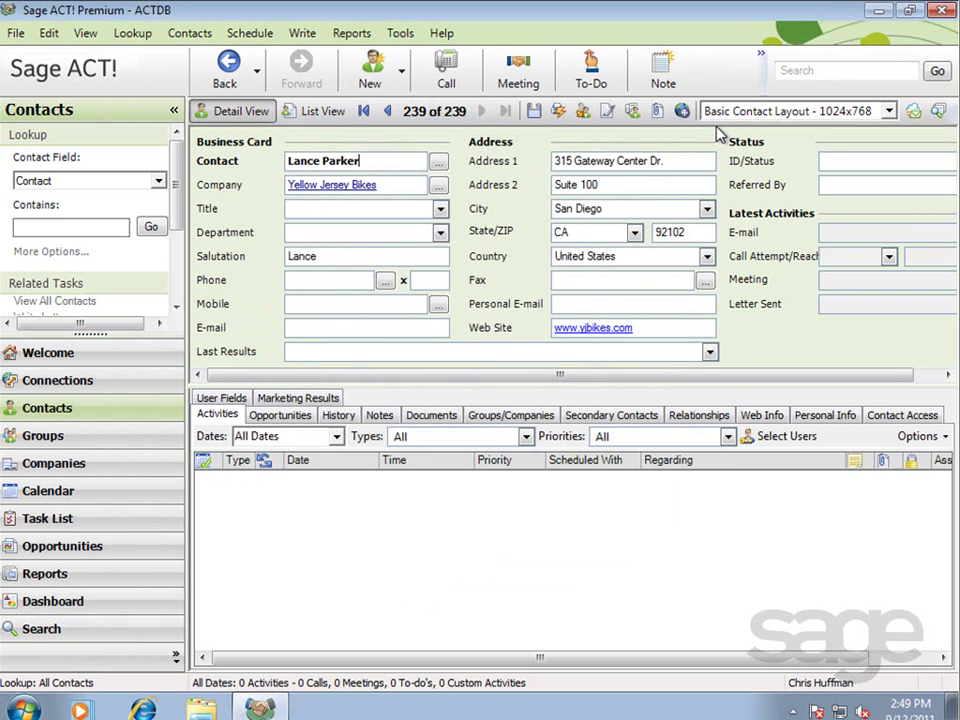